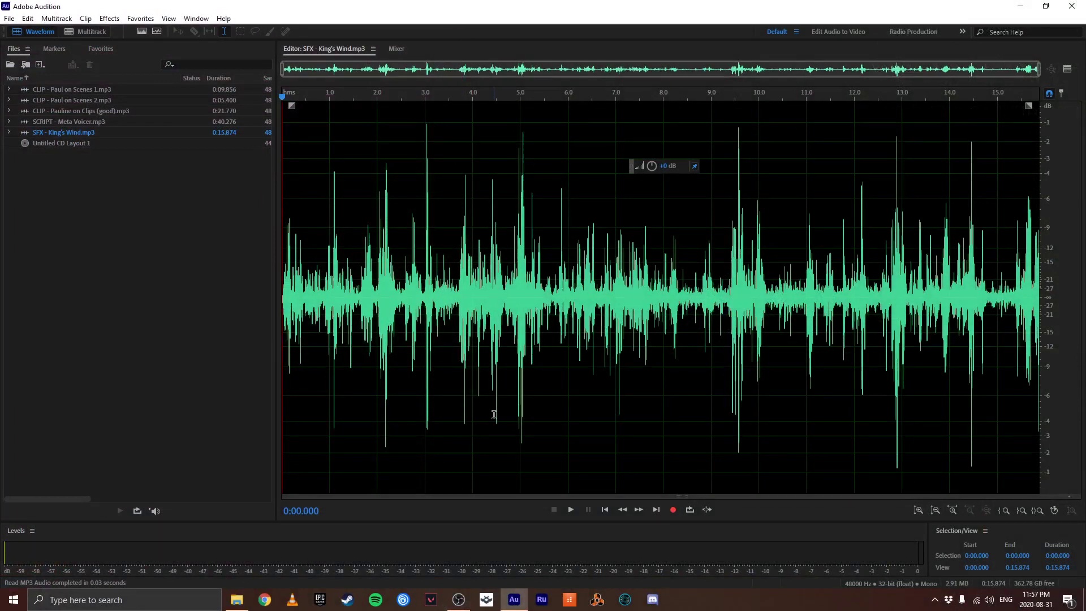
# Step: Add a marker at the wind effect's start and open the New Multitrack Session dialog
pyautogui.press('m')
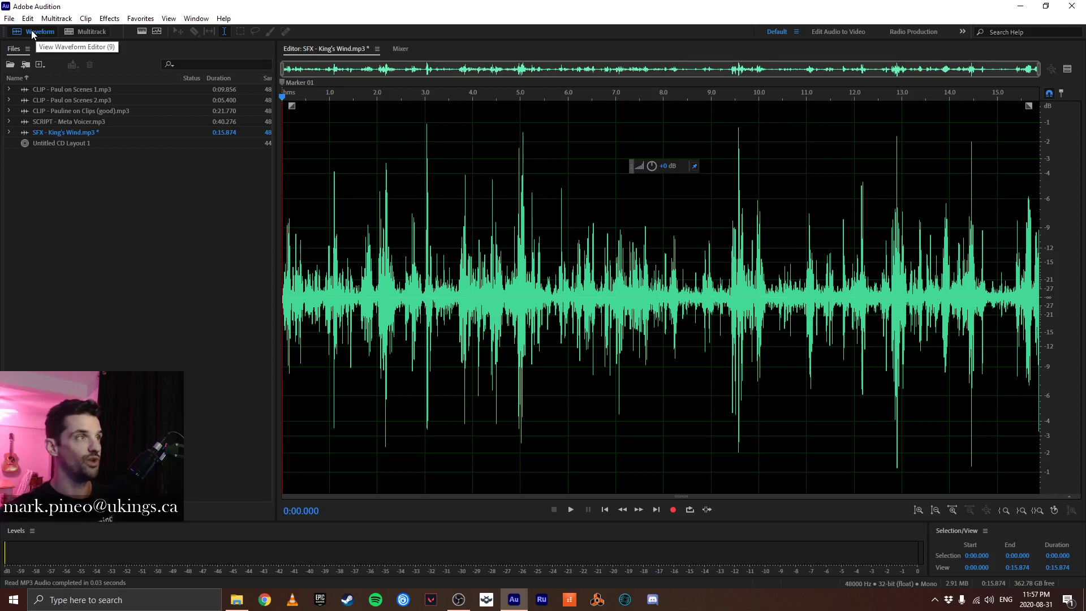
pyautogui.click(87, 33)
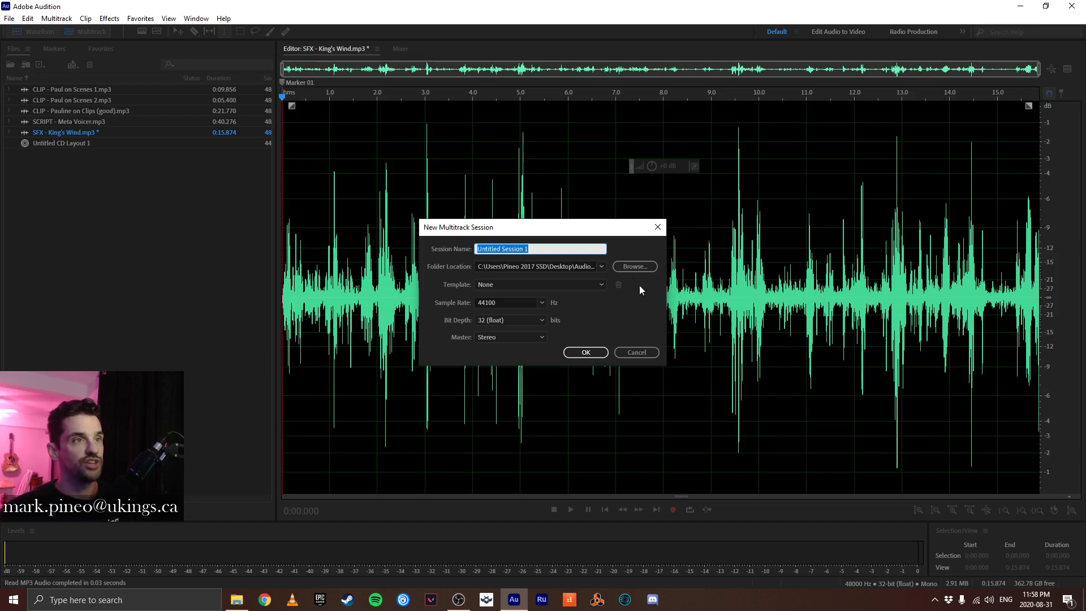
# Step: Set the session folder location to the Desktop folder 'Audio Lessons for the Kiddos'
pyautogui.click(634, 266)
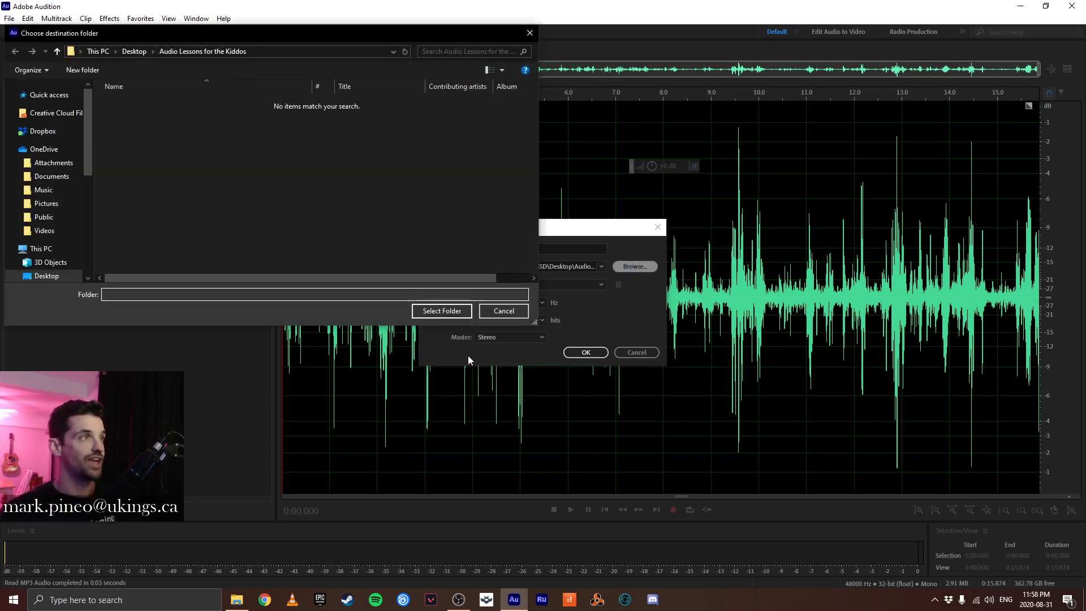
pyautogui.click(48, 278)
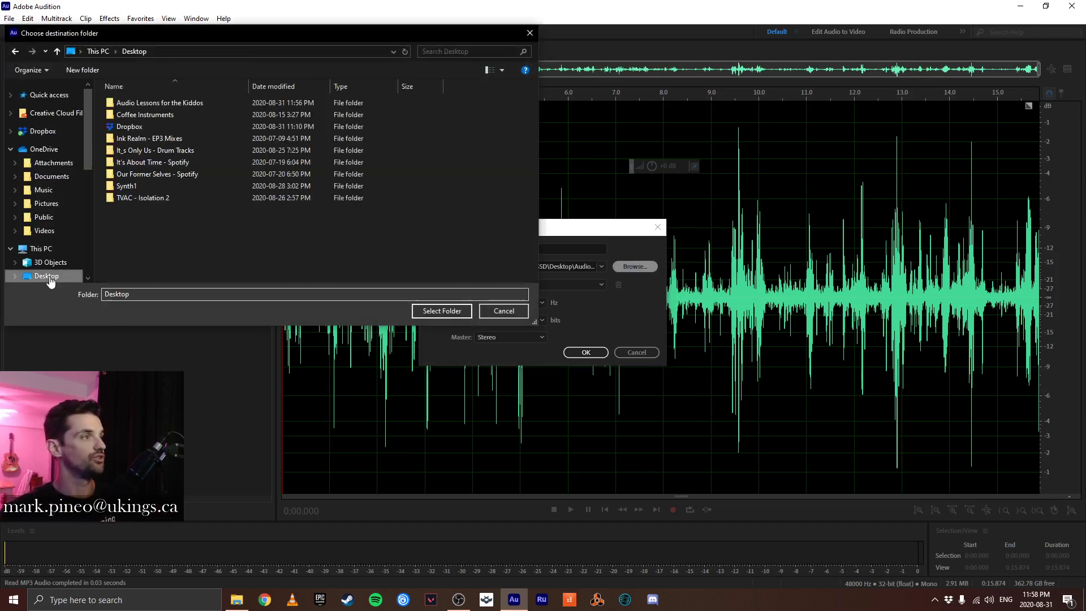
pyautogui.doubleClick(152, 103)
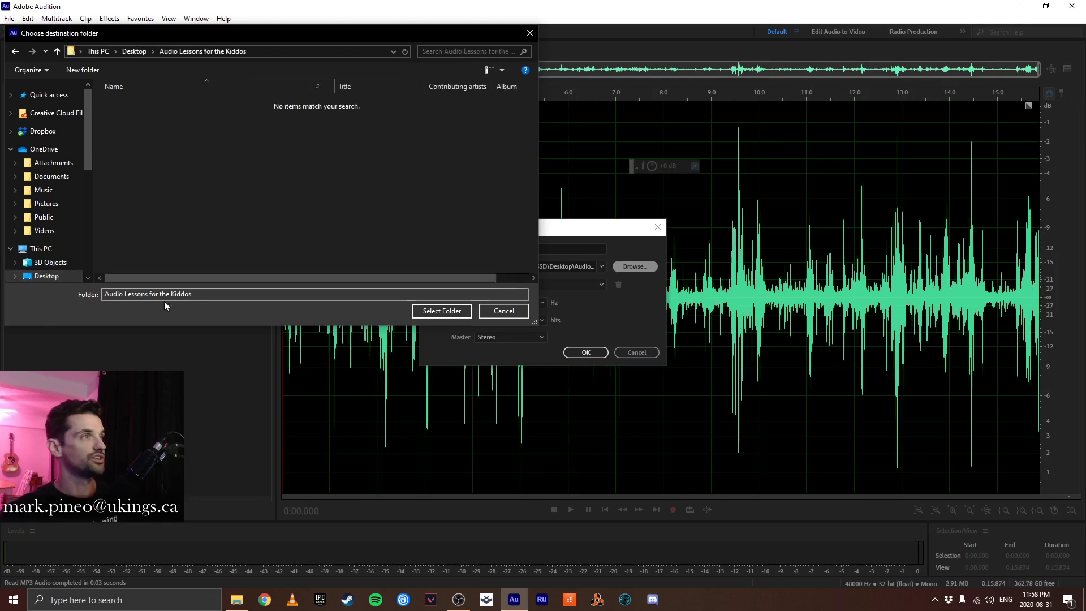
pyautogui.click(442, 312)
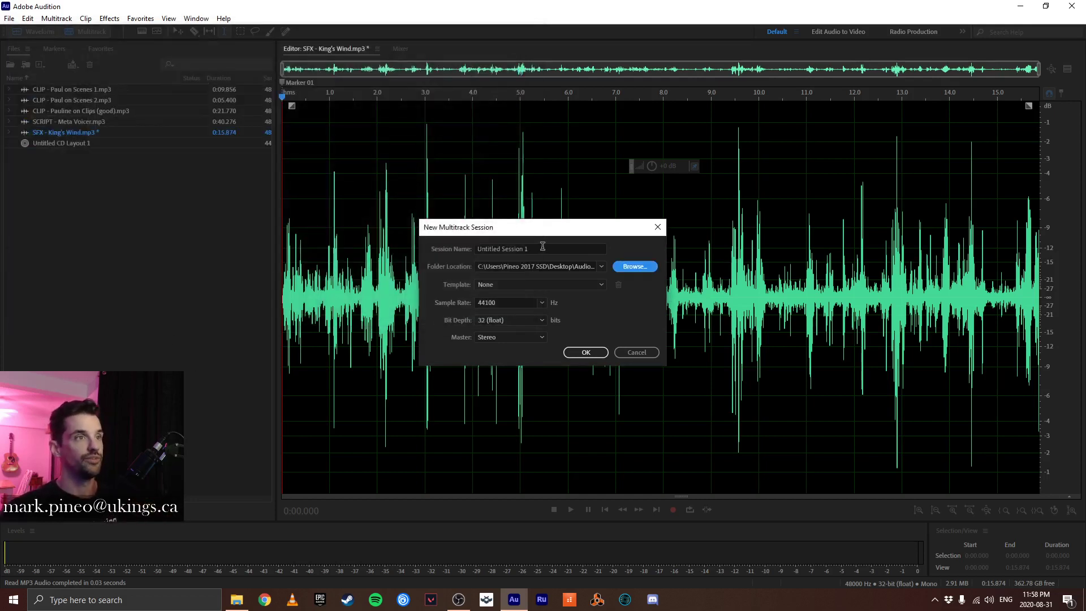
# Step: Replace the session name with 'MP - Meta Voicer - Mix'
pyautogui.hotkey('ctrl', 'a')
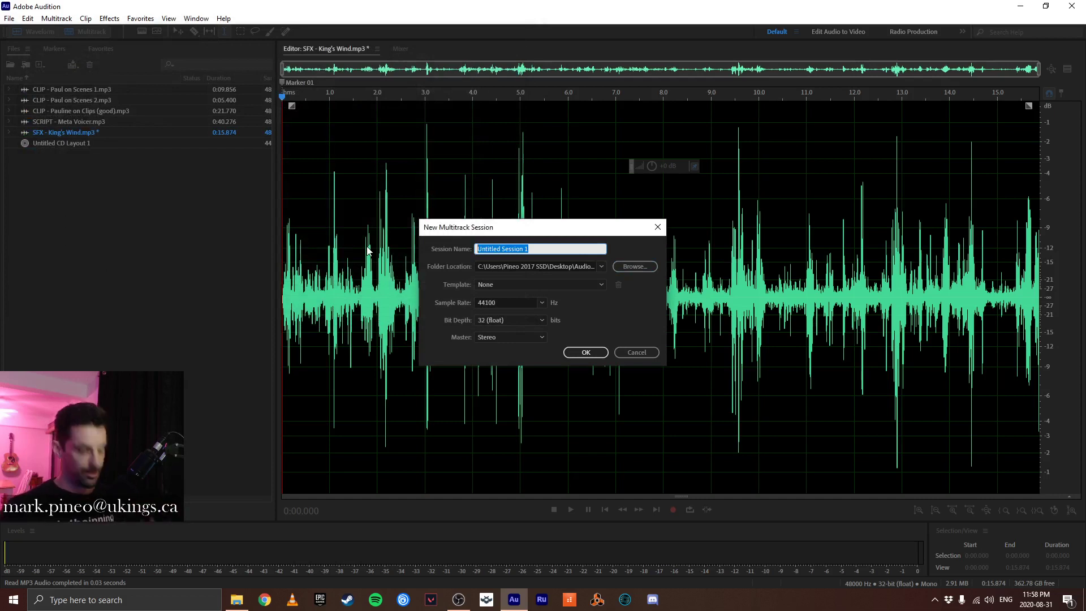
pyautogui.write('MP')
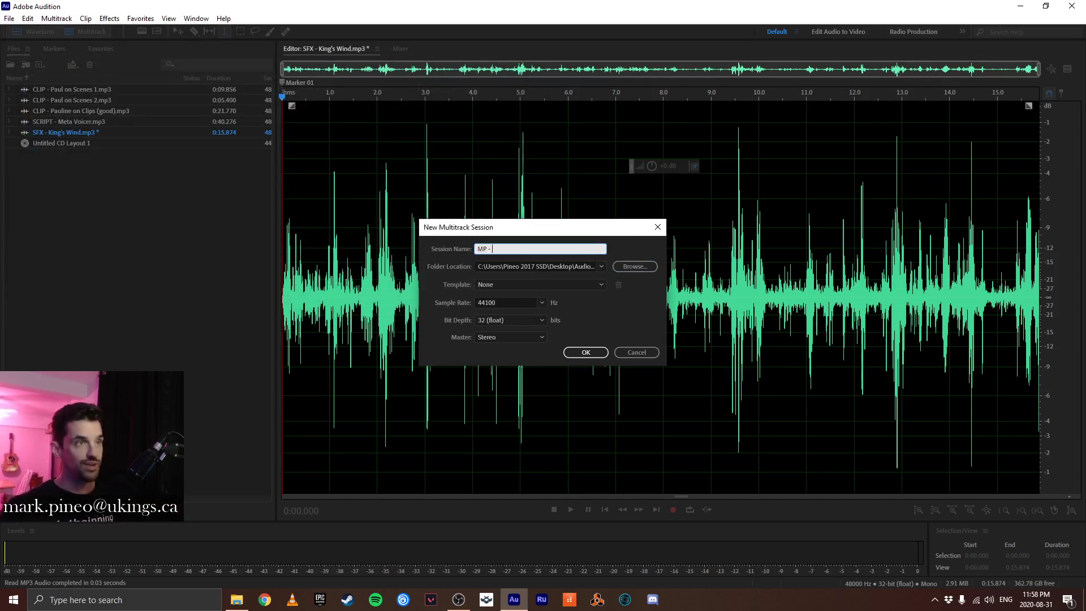
pyautogui.write(' - Meta Voicer')
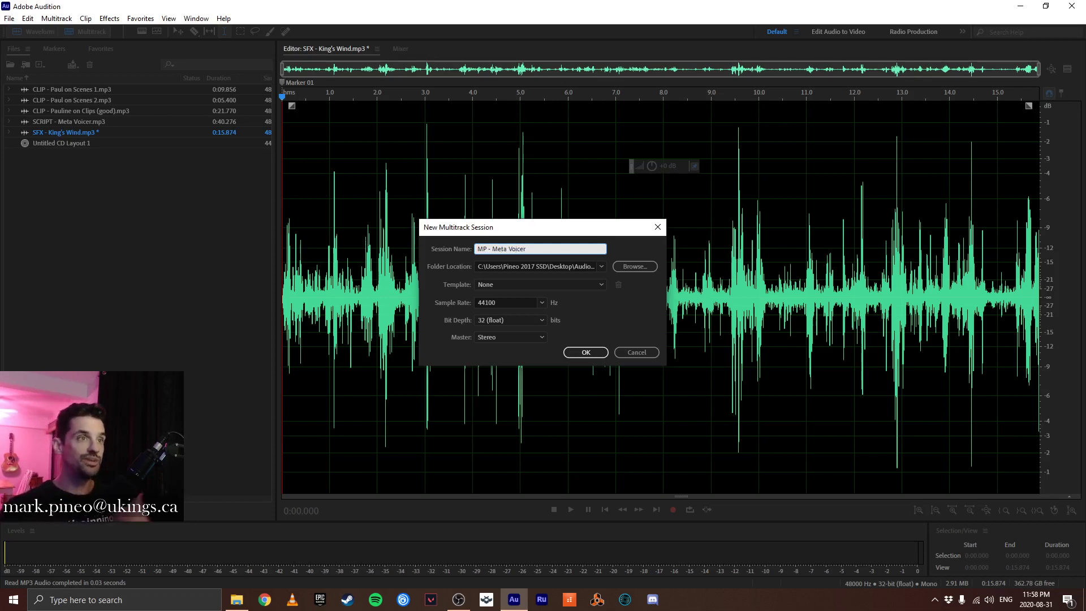
pyautogui.write(' - ')
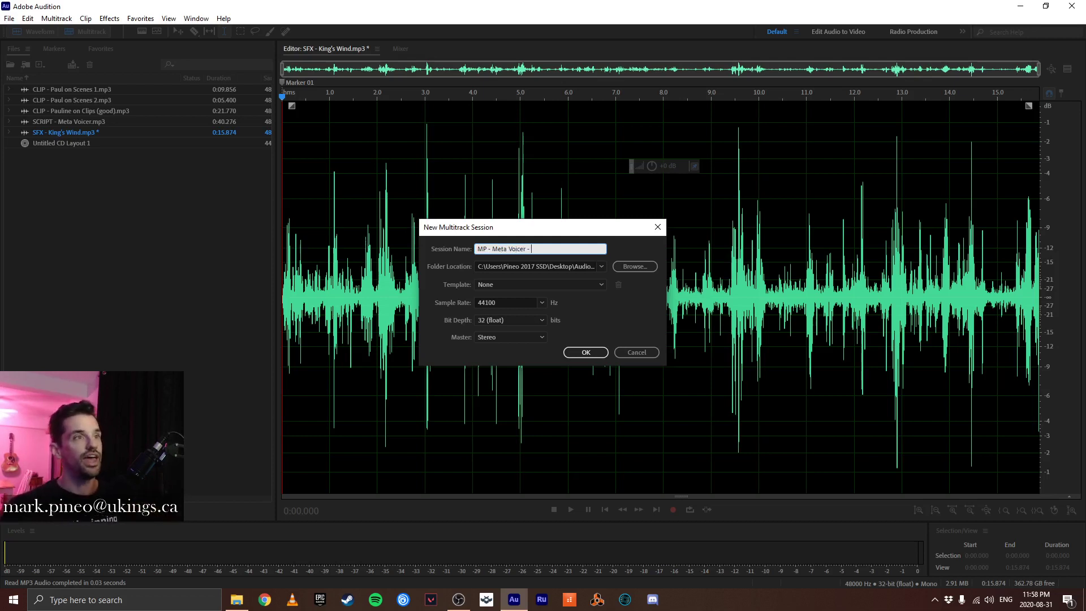
pyautogui.write('Mix')
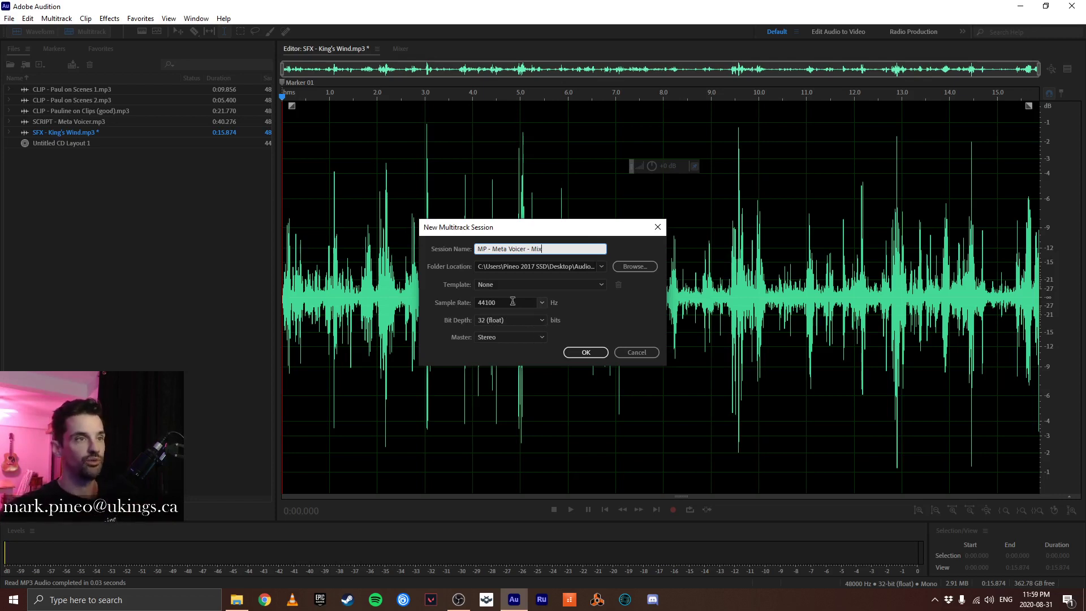
pyautogui.click(501, 305)
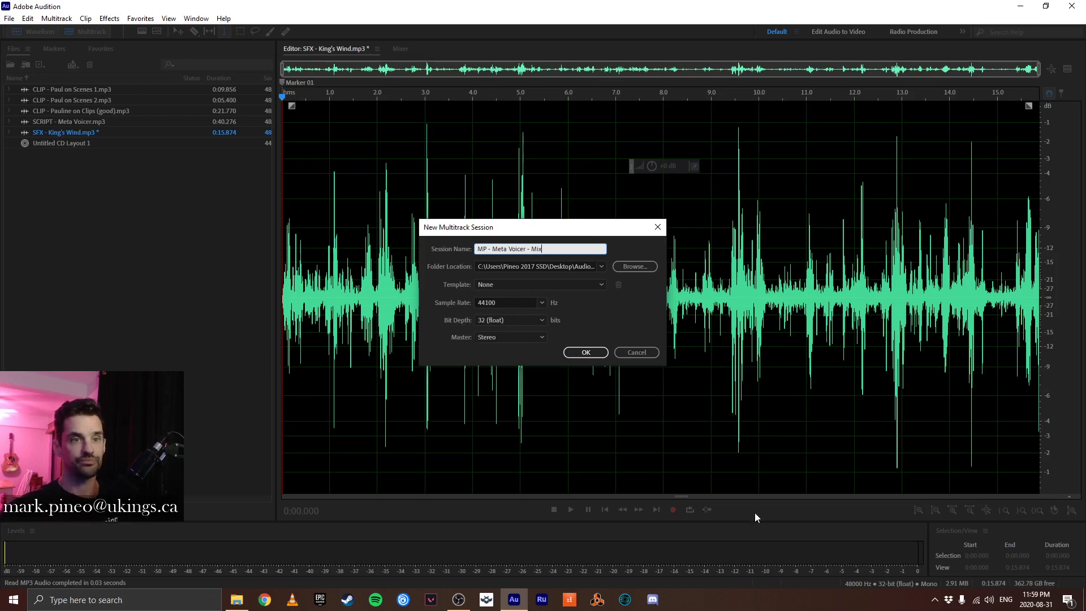
pyautogui.click(861, 586)
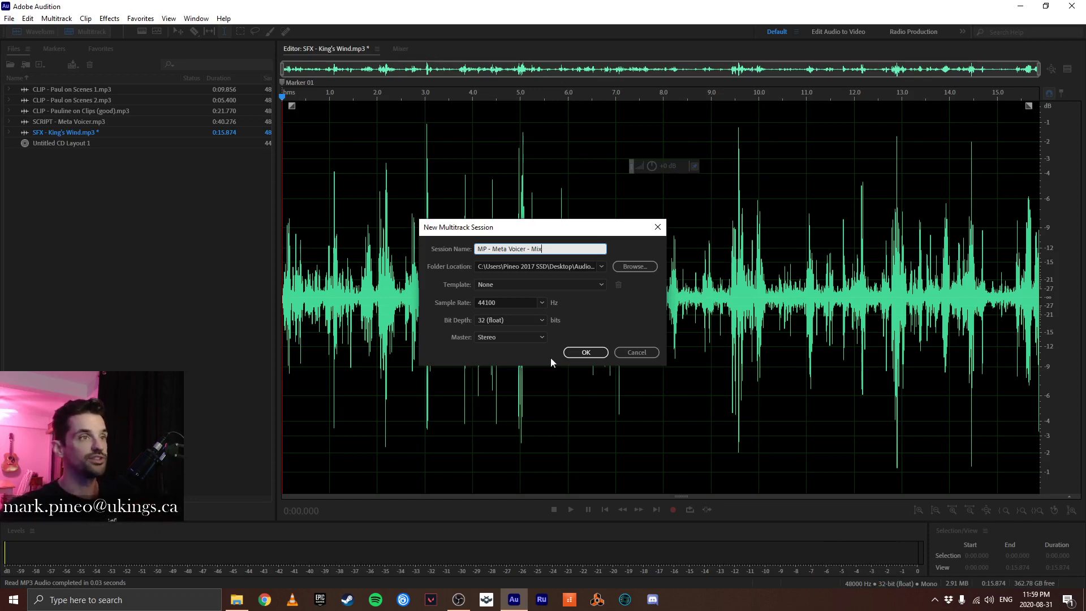
# Step: Choose 48000 Hz from the Sample Rate list
pyautogui.click(541, 303)
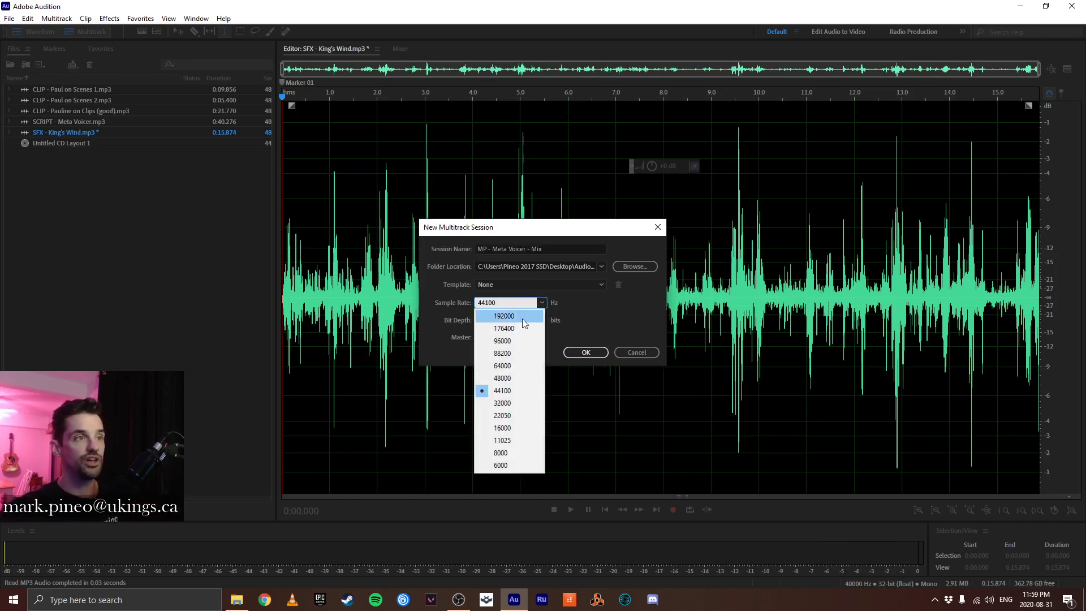
pyautogui.click(501, 379)
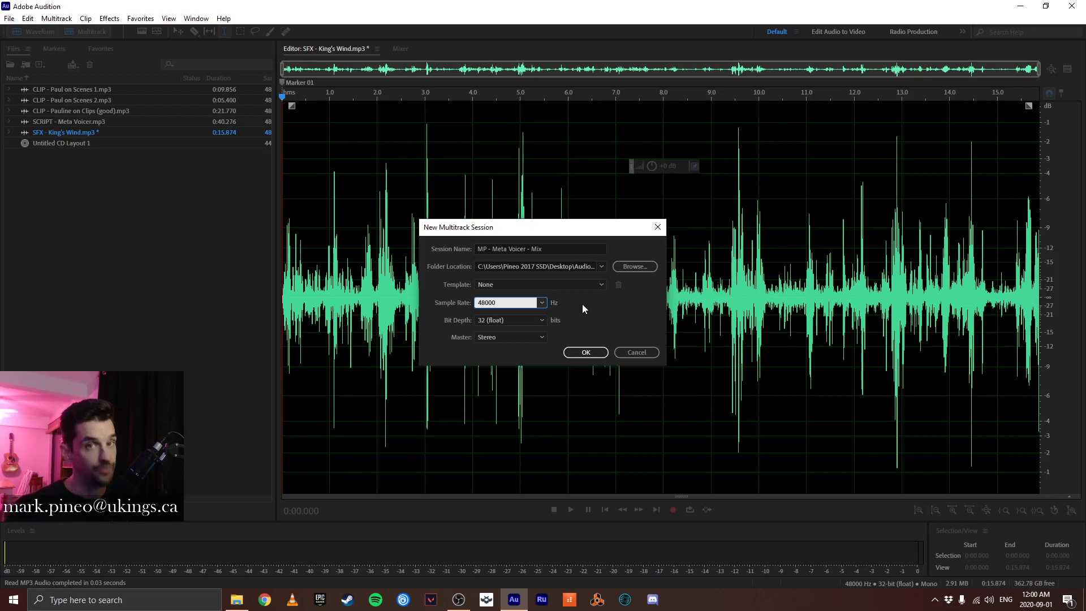
pyautogui.click(542, 303)
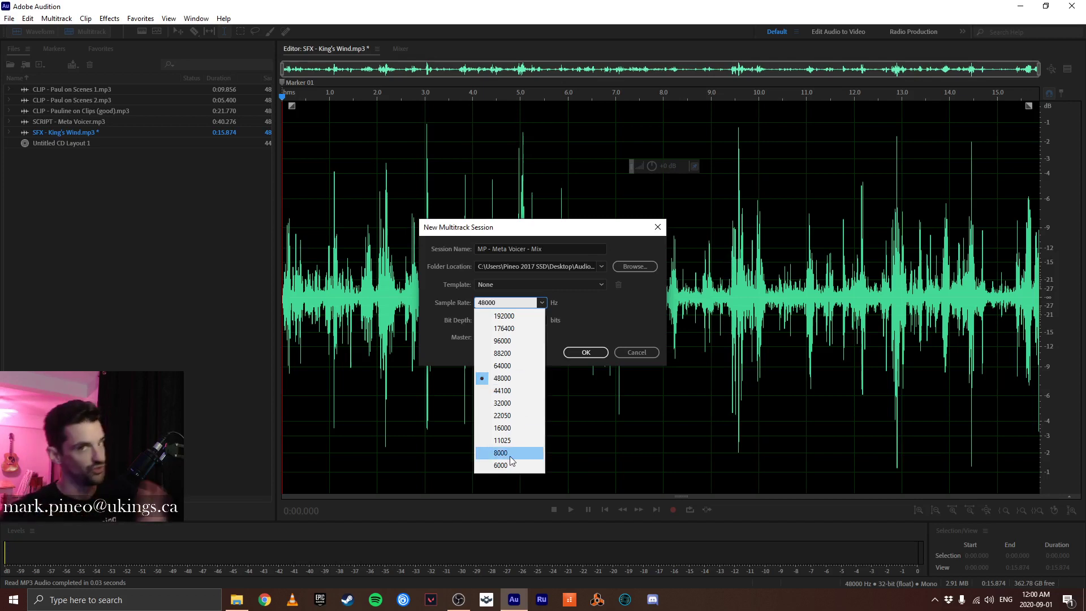
pyautogui.click(502, 378)
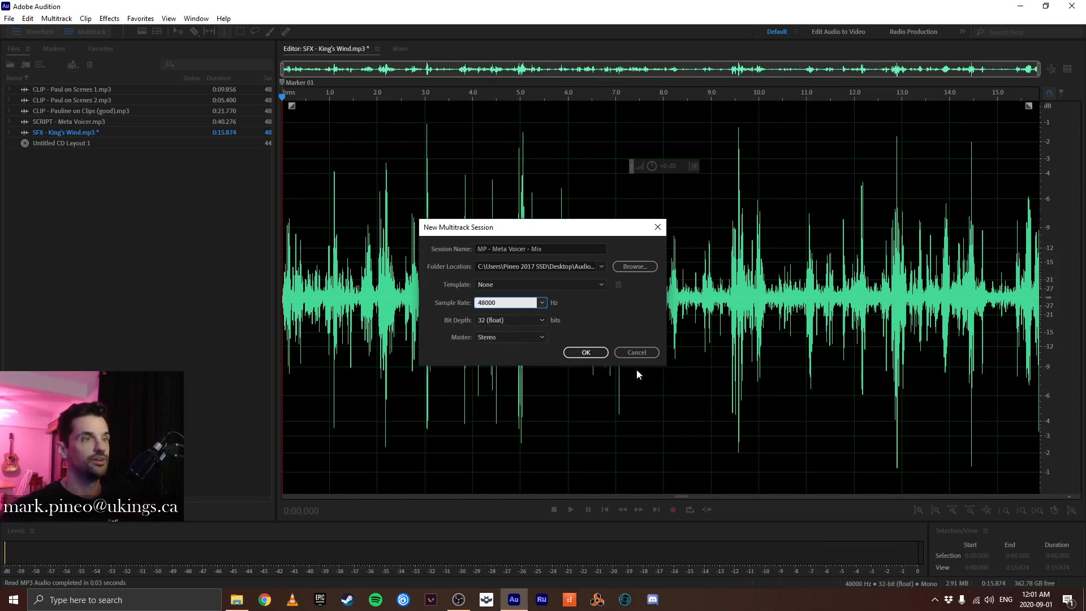
pyautogui.click(594, 353)
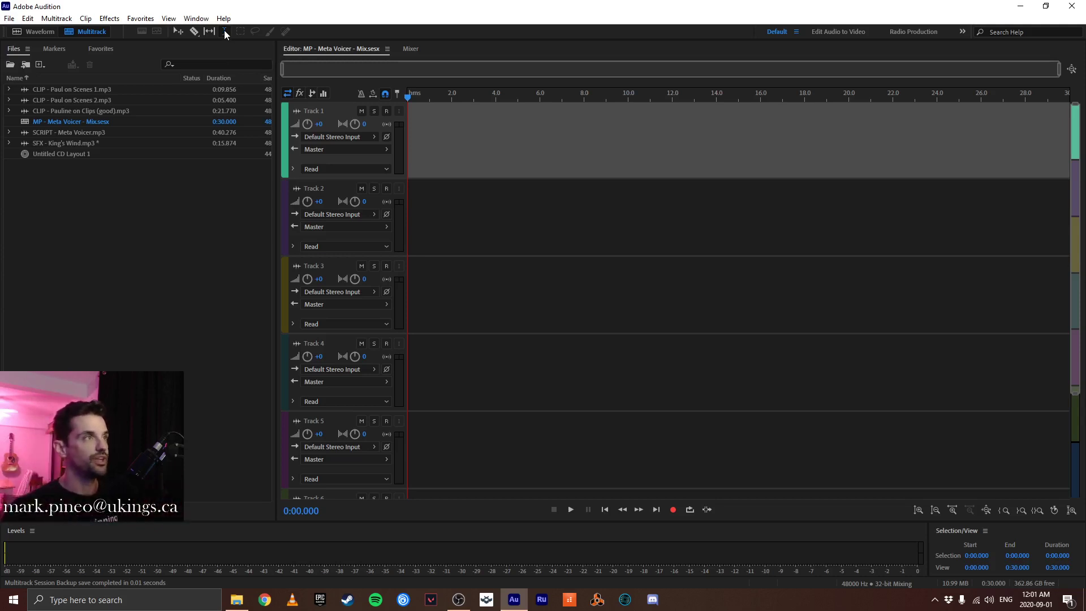
pyautogui.click(72, 121)
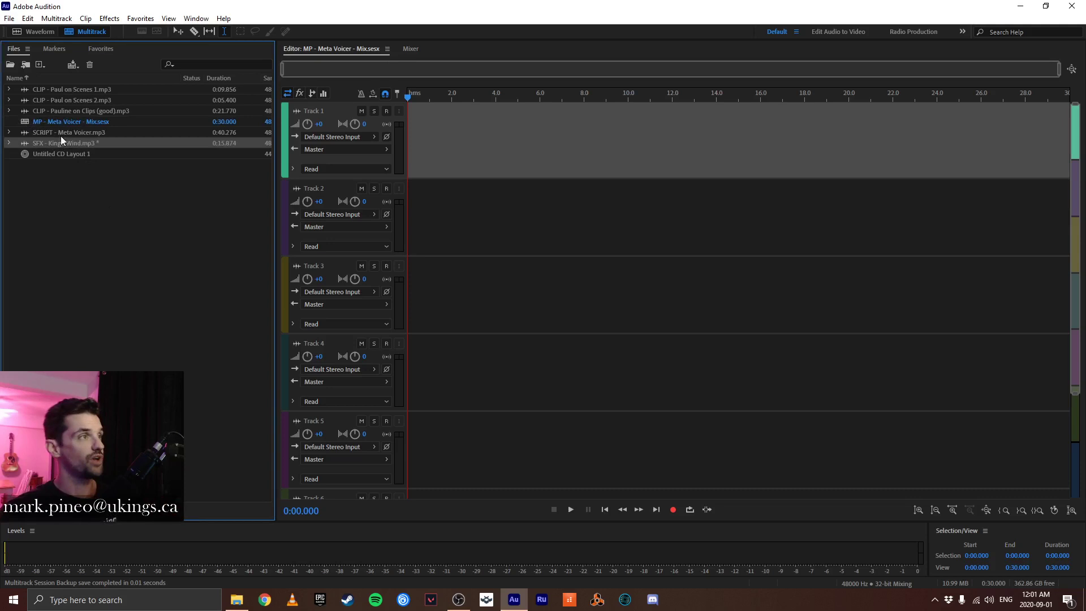
pyautogui.click(65, 90)
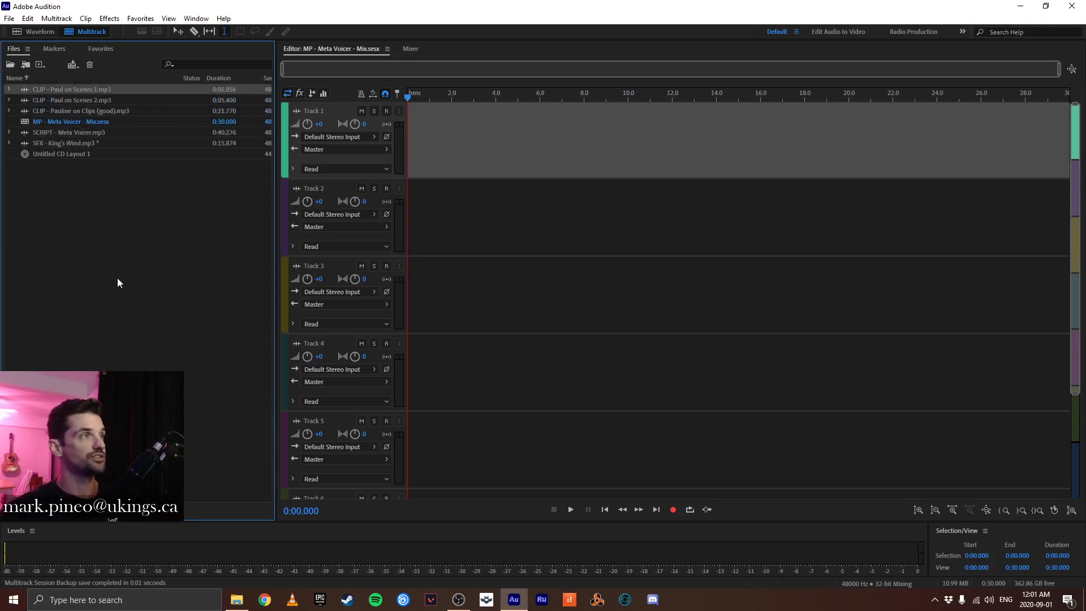
# Step: Drag SCRIPT - Meta Voicer.mp3 onto Track 1 and SFX - King's Wind.mp3 onto Track 2
pyautogui.moveTo(45, 132); pyautogui.dragTo(412, 143)
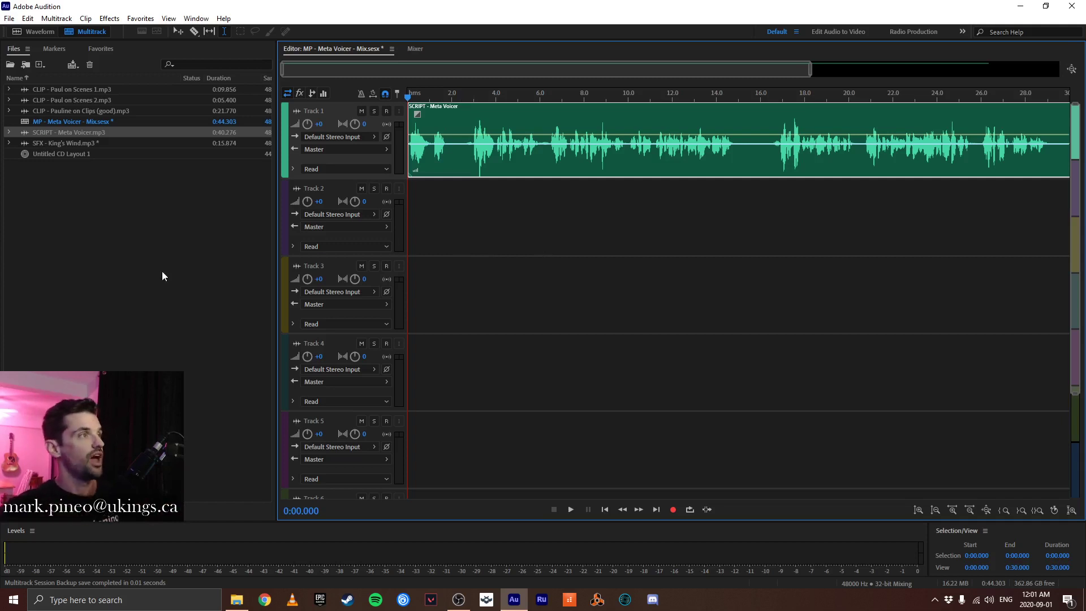
pyautogui.moveTo(59, 143); pyautogui.dragTo(443, 204)
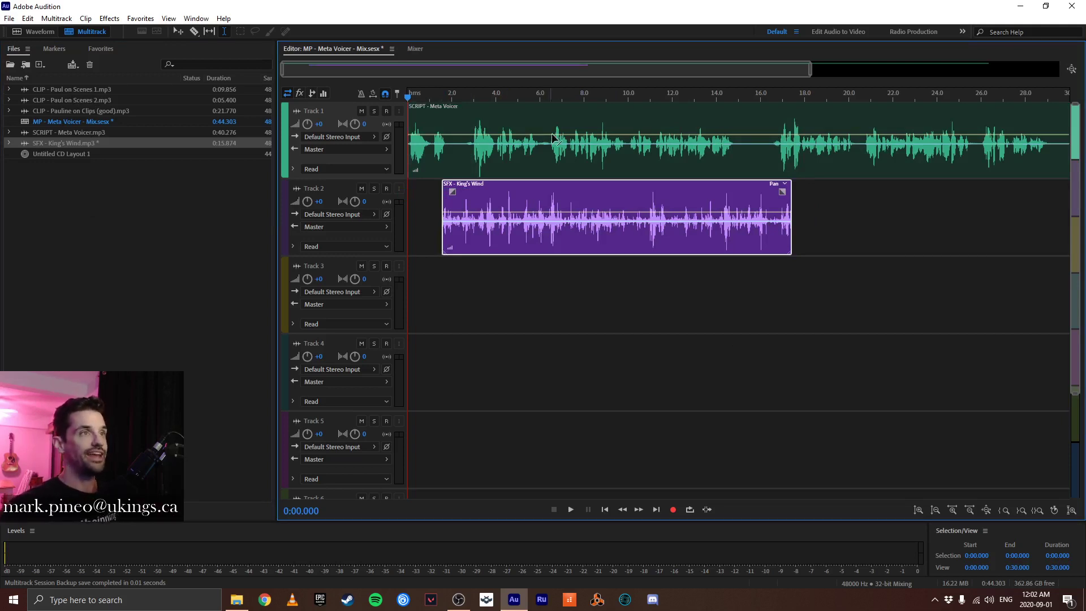
pyautogui.click(565, 288)
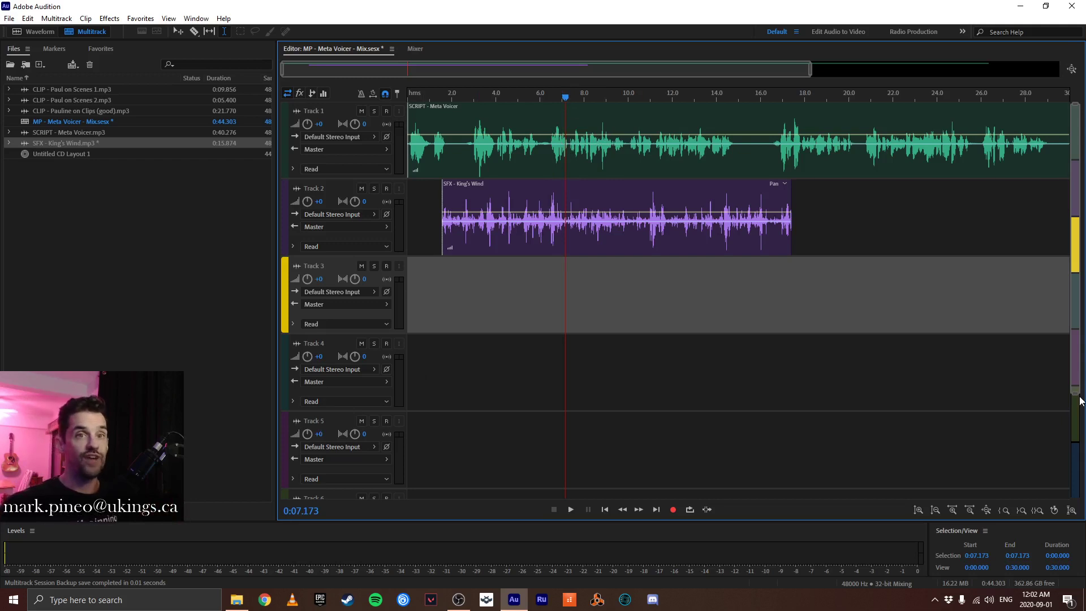
# Step: Shrink the track heights so six tracks fit, and place the playhead at 0:01.562
pyautogui.moveTo(1081, 400); pyautogui.dragTo(1077, 434)
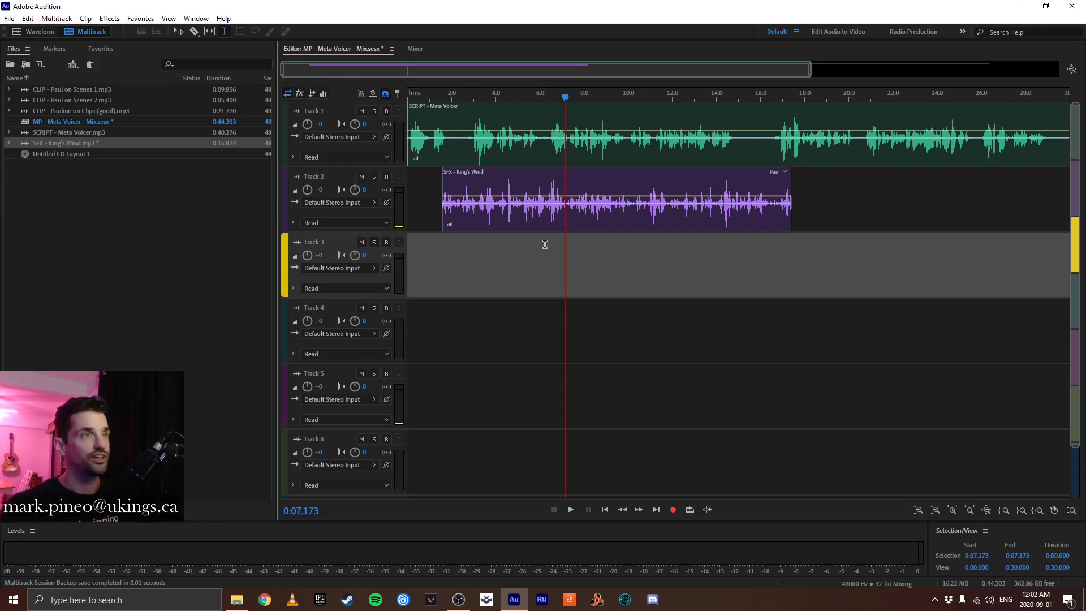
pyautogui.click(441, 251)
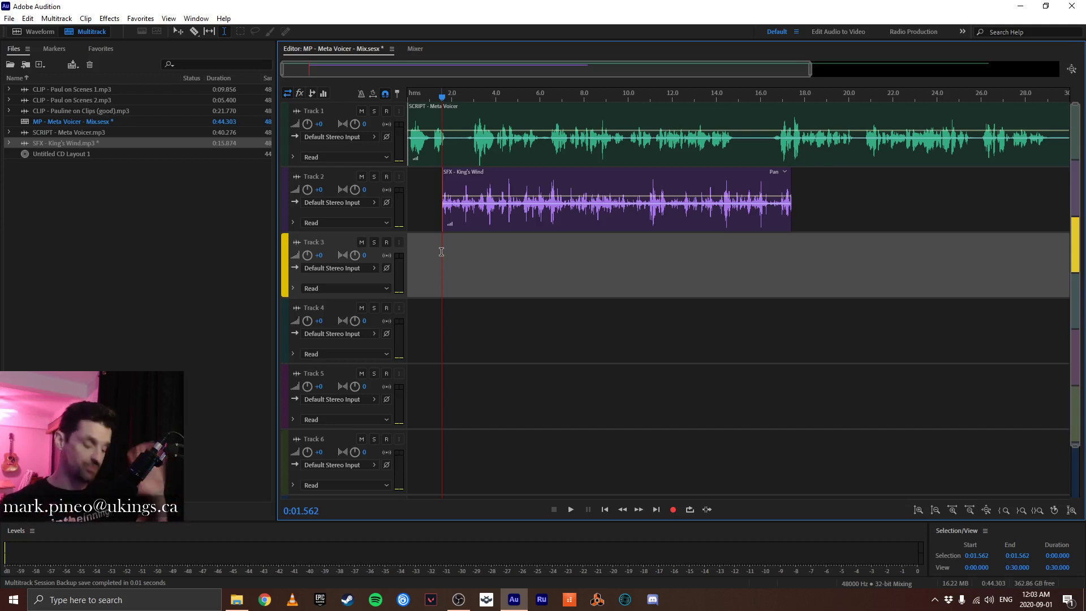
pyautogui.press('space')
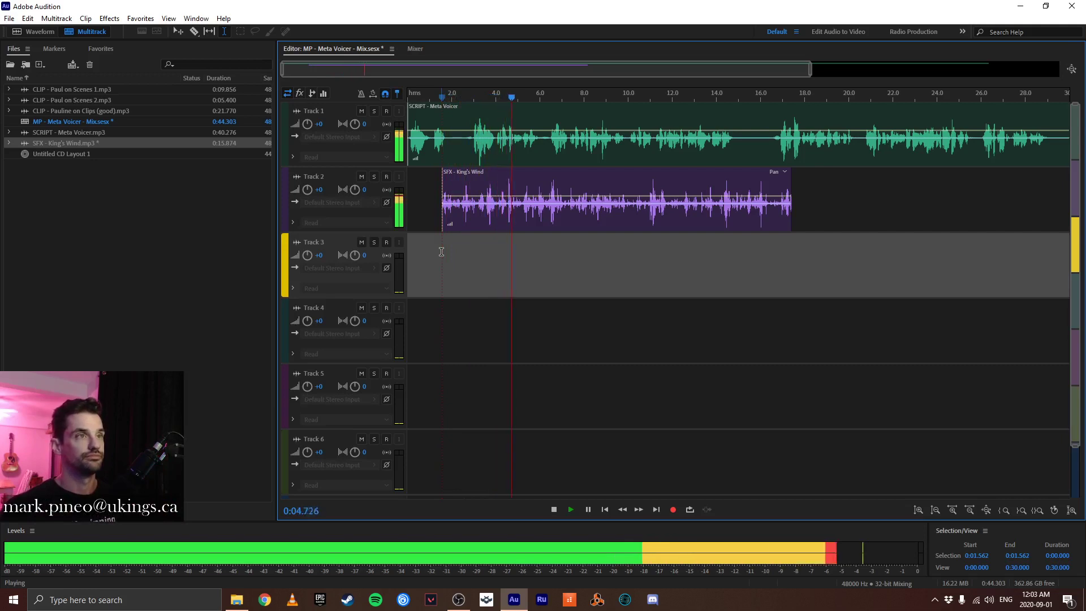
pyautogui.press('space')
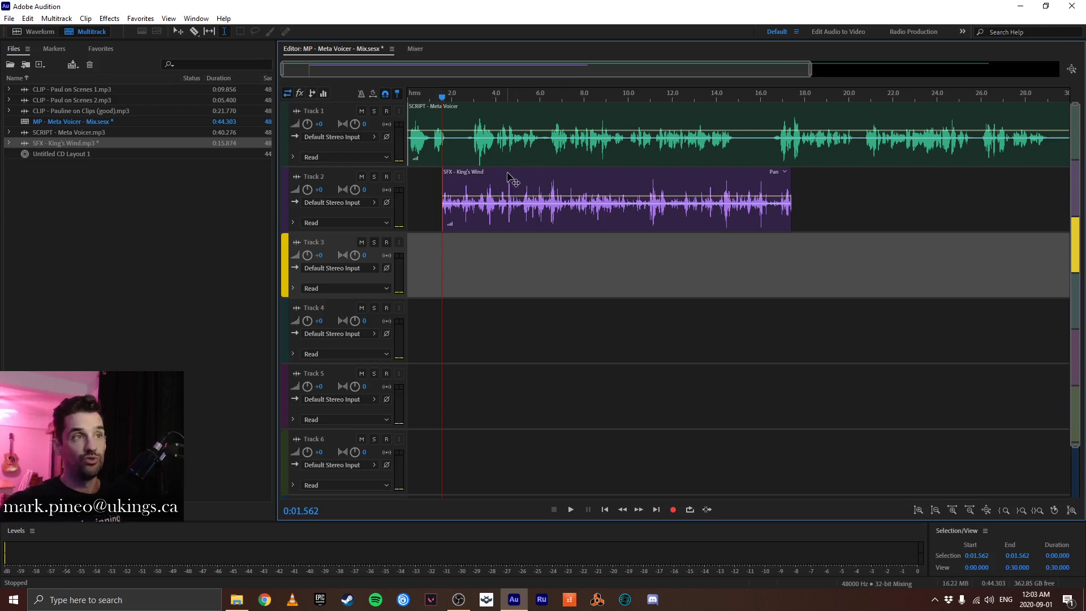
# Step: Slide the King's Wind clip to about 16 s, then preview the mix from 0:02.280
pyautogui.moveTo(508, 176); pyautogui.dragTo(832, 195)
pyautogui.click(458, 188)
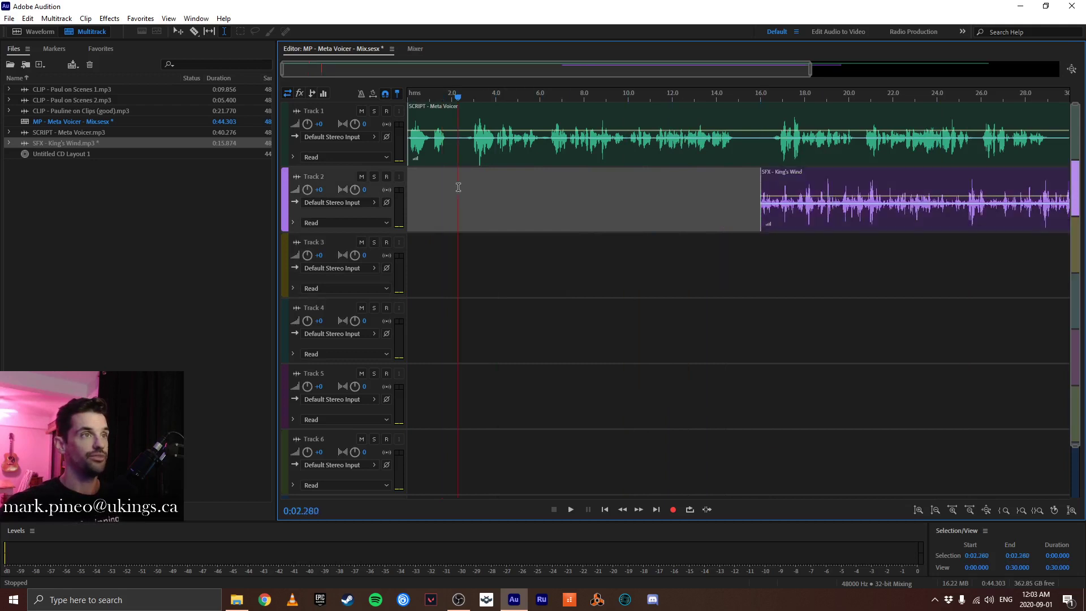
pyautogui.press('space')
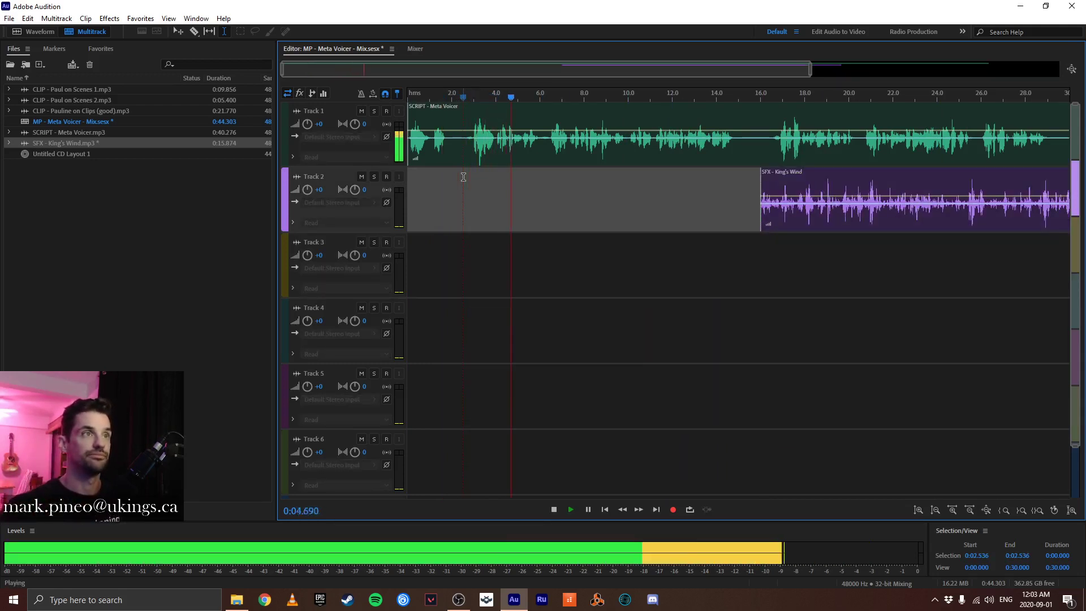
pyautogui.press('space')
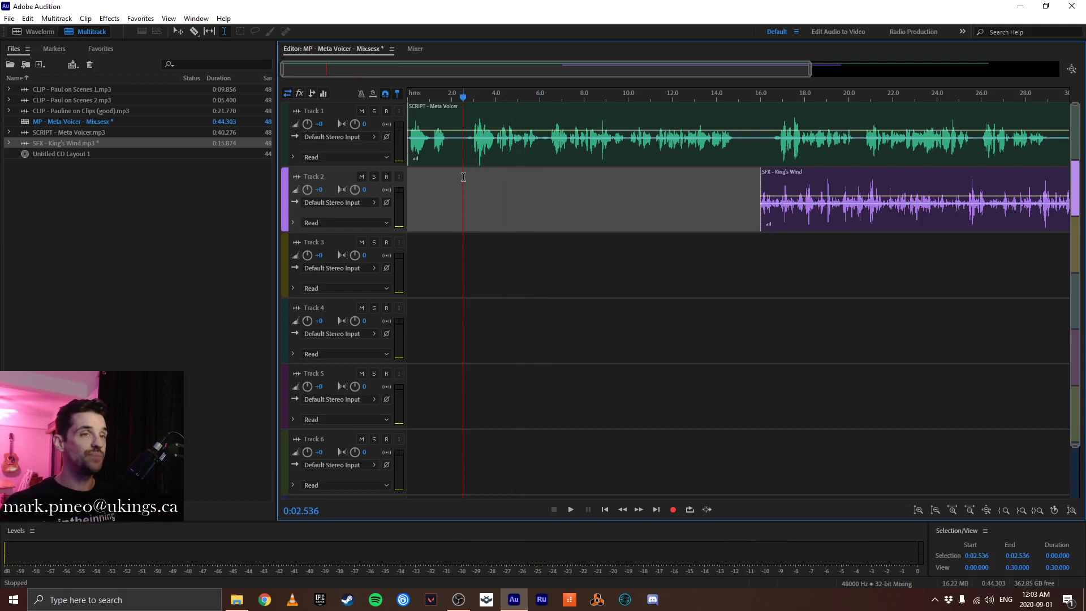
# Step: Return the King's Wind clip to the timeline start and lower its volume below -13.7 dB
pyautogui.moveTo(895, 170); pyautogui.dragTo(529, 192)
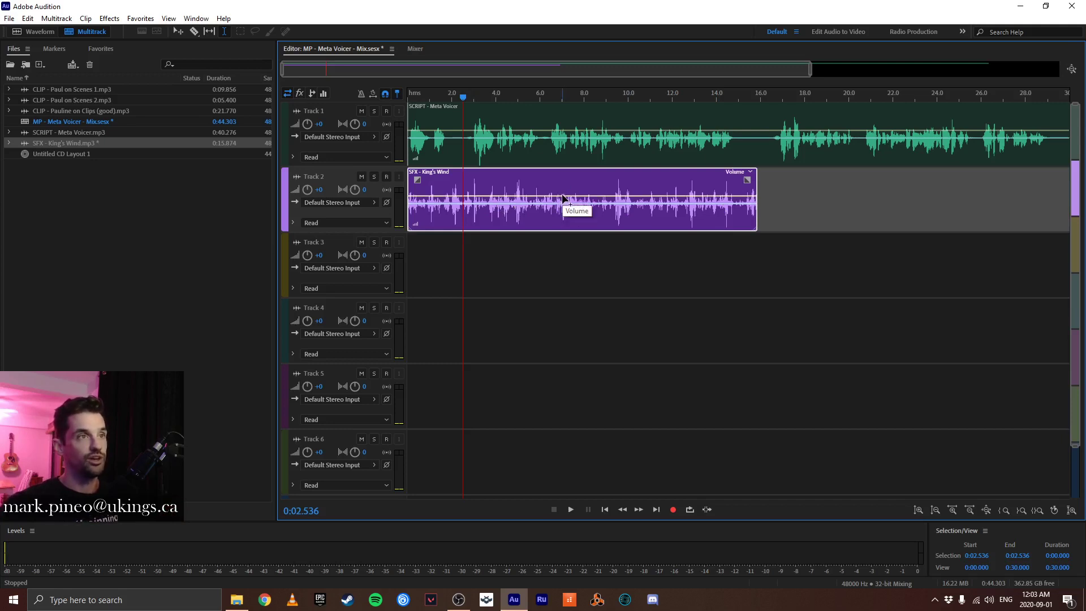
pyautogui.moveTo(563, 196); pyautogui.dragTo(568, 215)
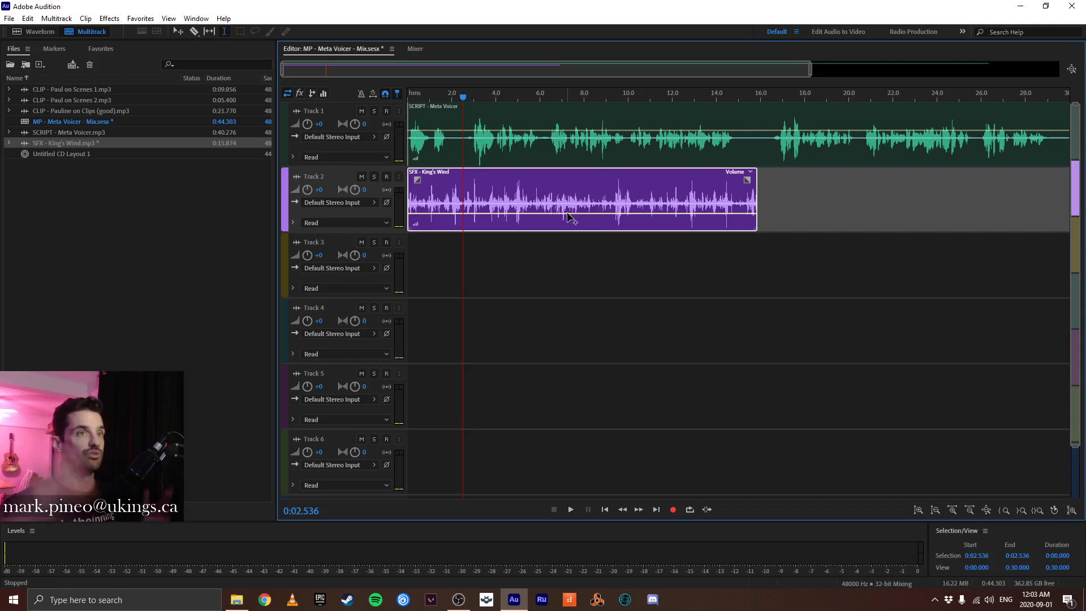
pyautogui.press('space')
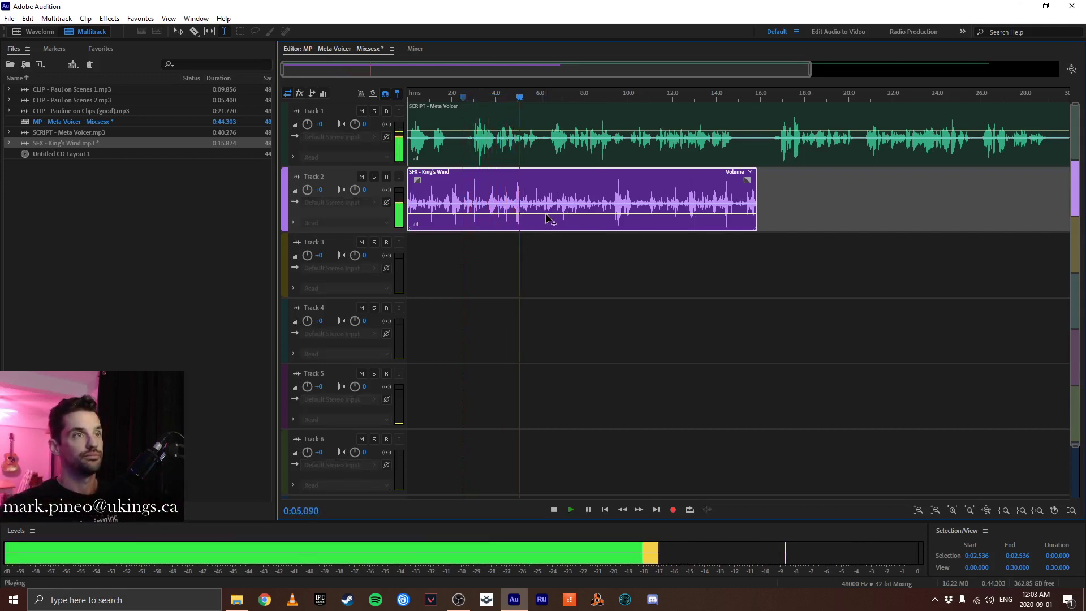
pyautogui.moveTo(548, 214); pyautogui.dragTo(569, 222)
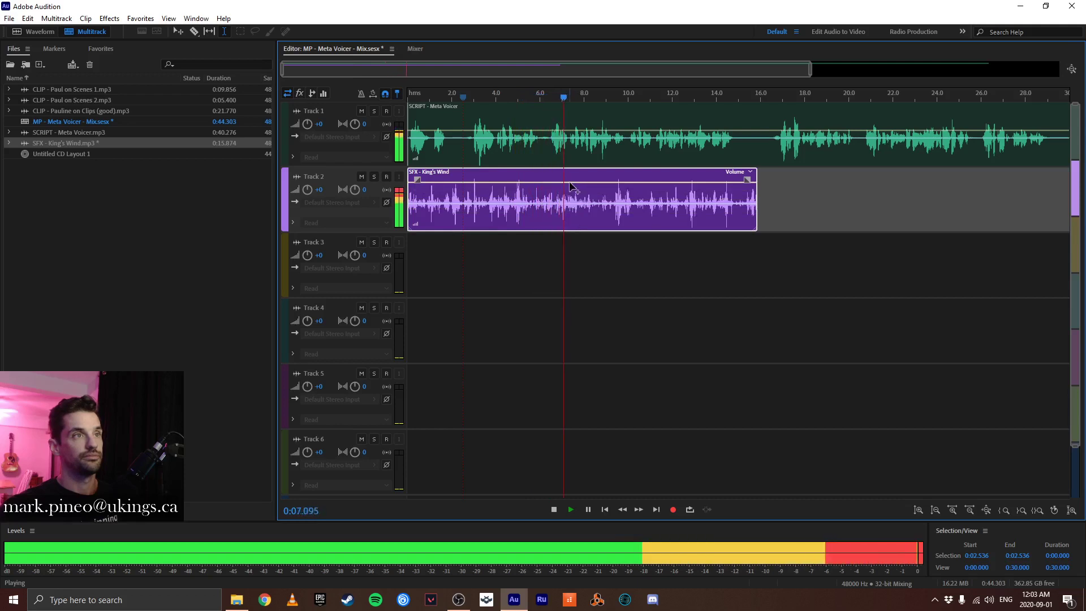
# Step: Stop mix playback, leaving the playhead at 0:02.536
pyautogui.press('space')
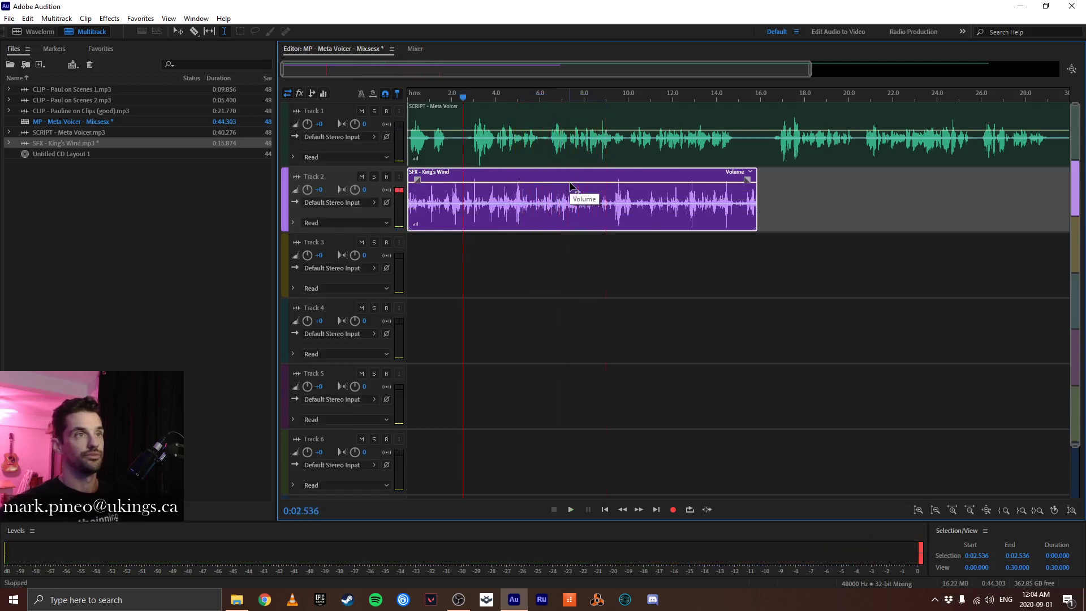